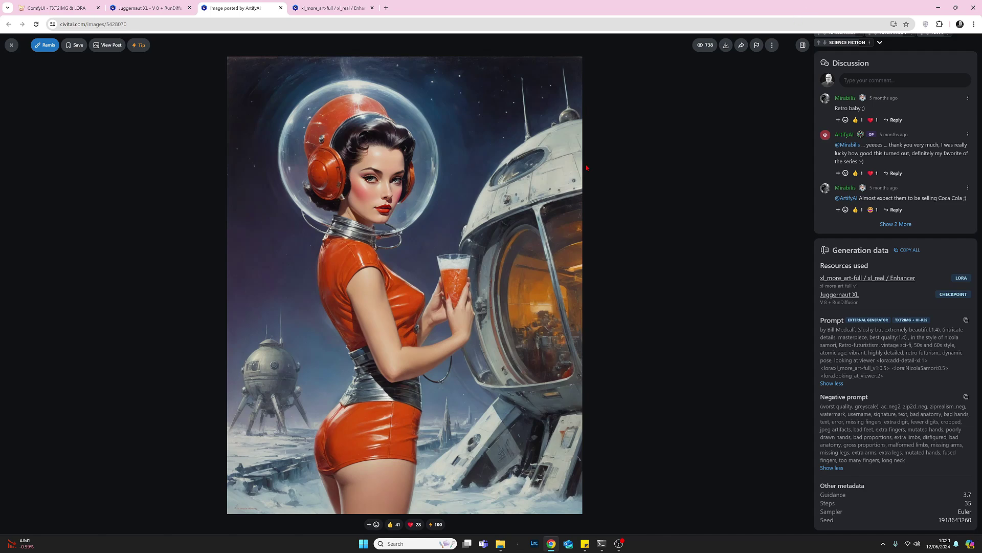
# Scroll through the Civitai generation data sidebar to review the reference settings
pyautogui.scroll(2, 832, 98)
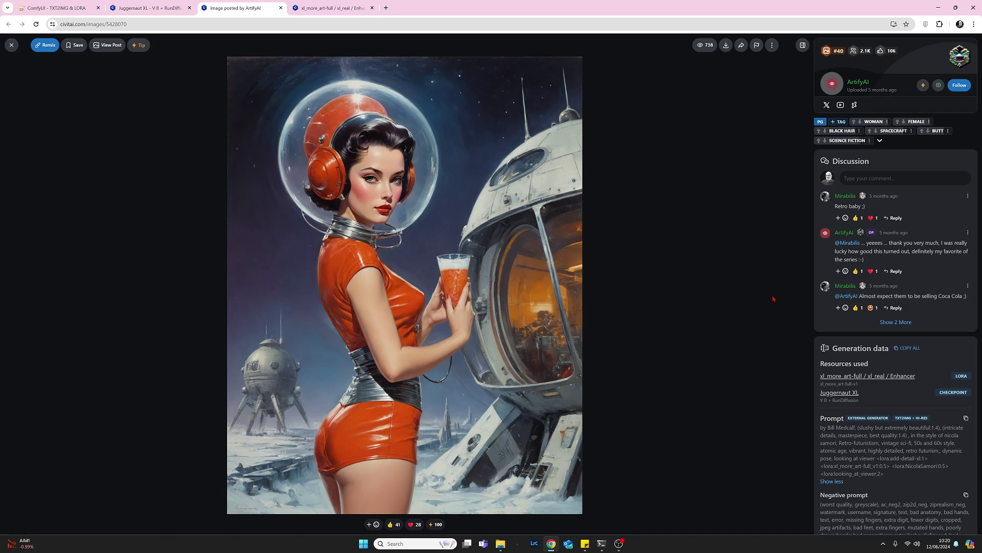
pyautogui.scroll(-2, 852, 279)
pyautogui.scroll(-1, 852, 274)
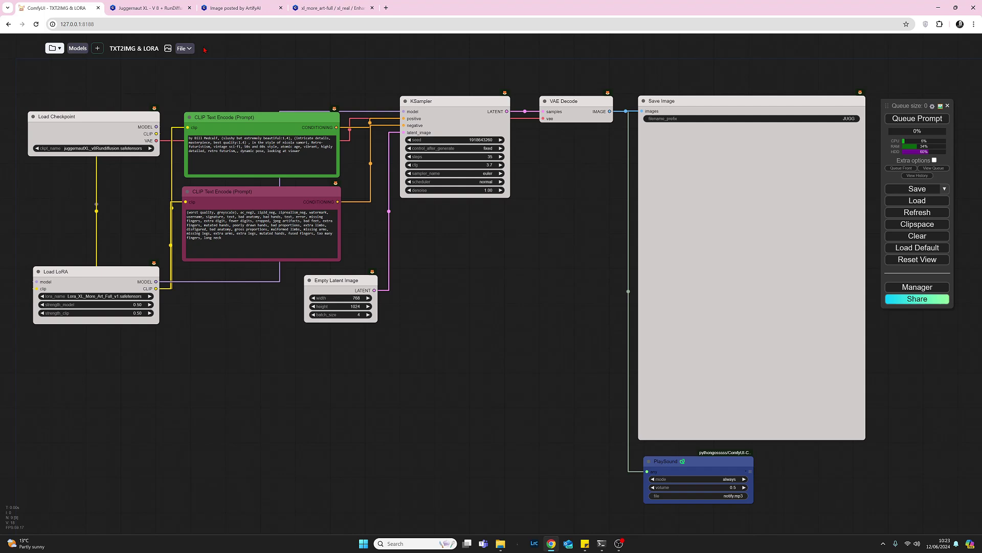
pyautogui.click(185, 48)
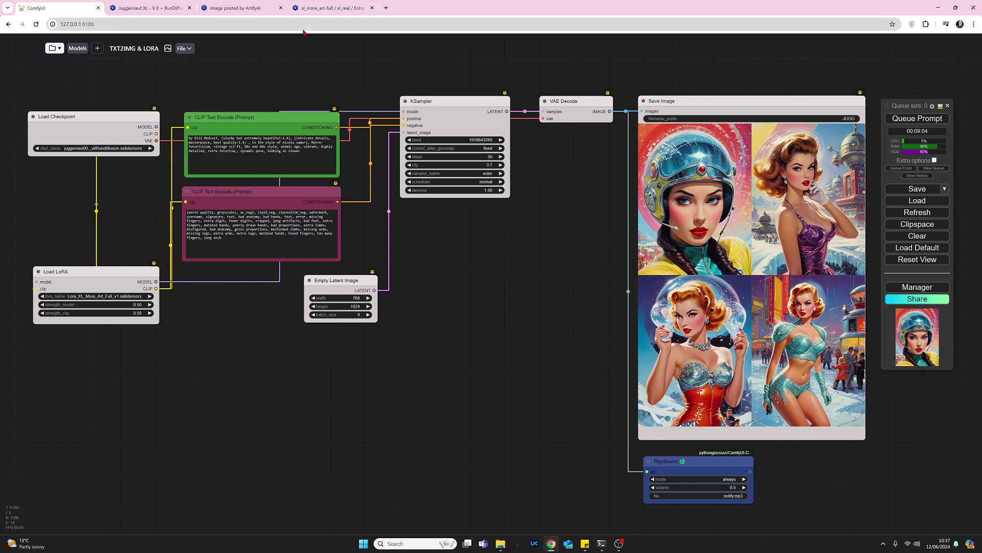
# Compare the batch with the Civitai reference, then open the purple-dress JUGG_00002_.png full-size
pyautogui.click(260, 10)
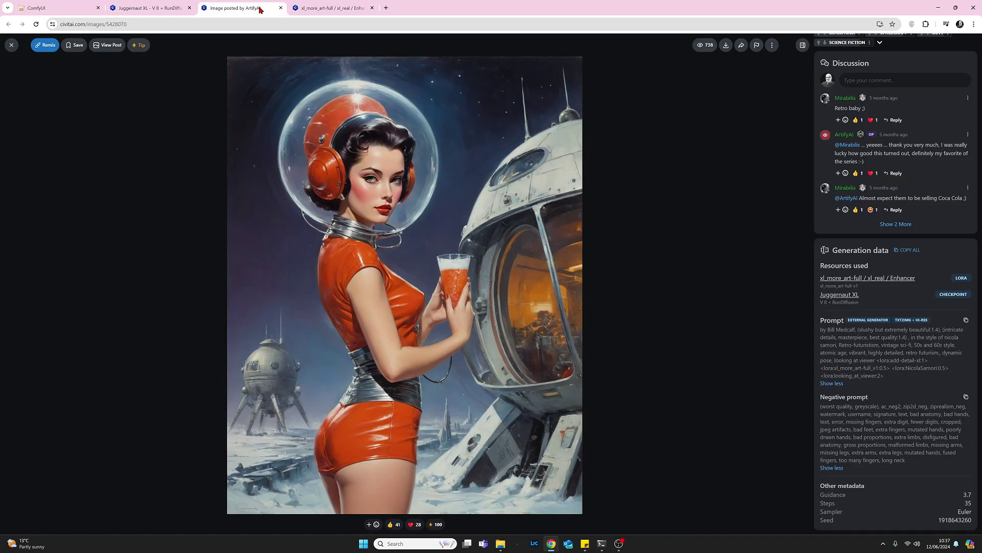
pyautogui.click(66, 9)
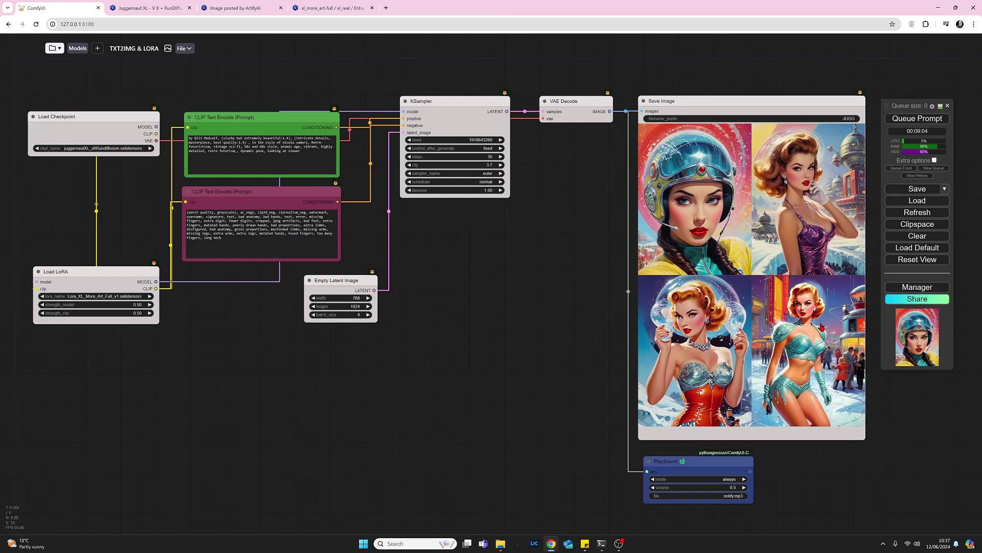
pyautogui.rightClick(806, 191)
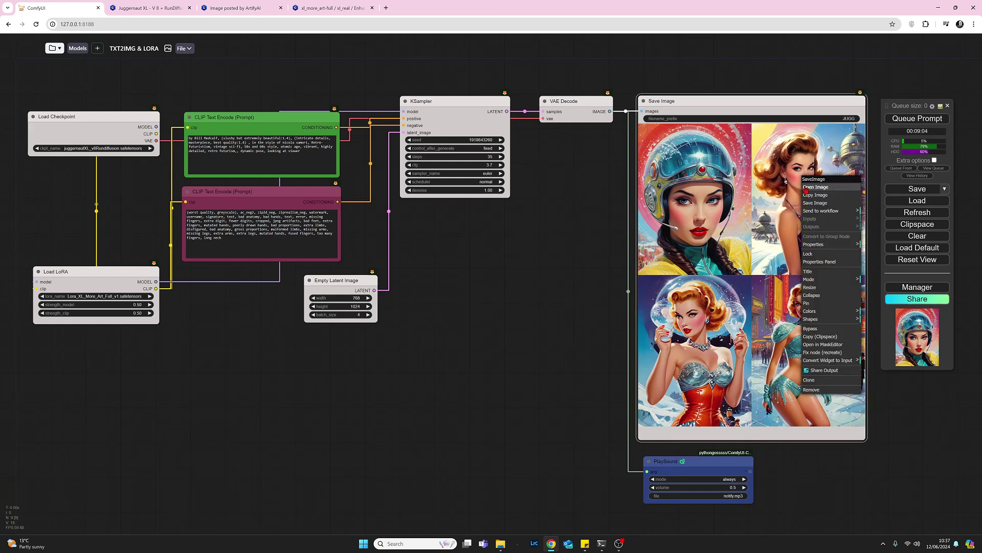
pyautogui.click(807, 187)
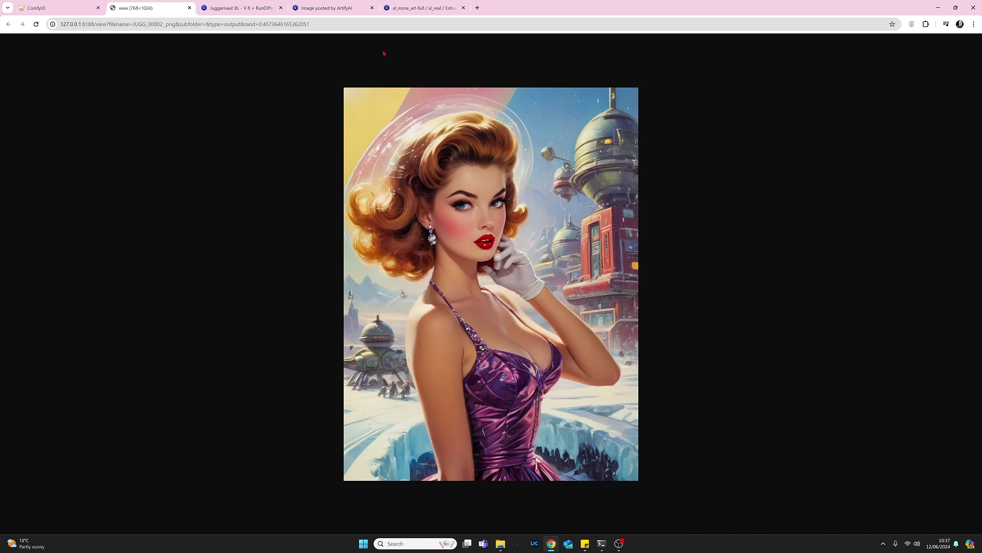
# Close the 768×1024 full-size image tab
pyautogui.click(190, 8)
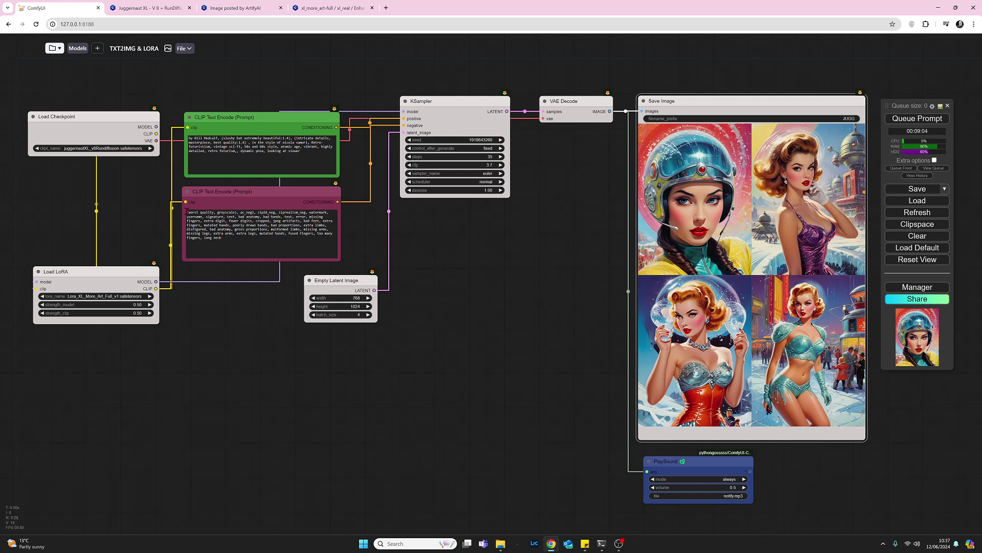
# Select and delete all text in the negative CLIP Text Encode node
pyautogui.moveTo(186, 211); pyautogui.dragTo(235, 238)
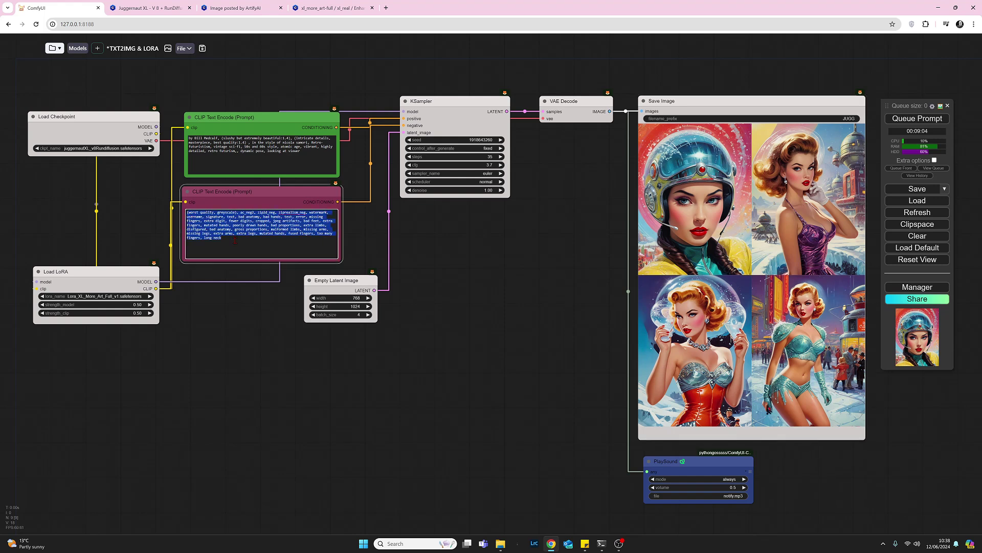
pyautogui.press('BackSpace')
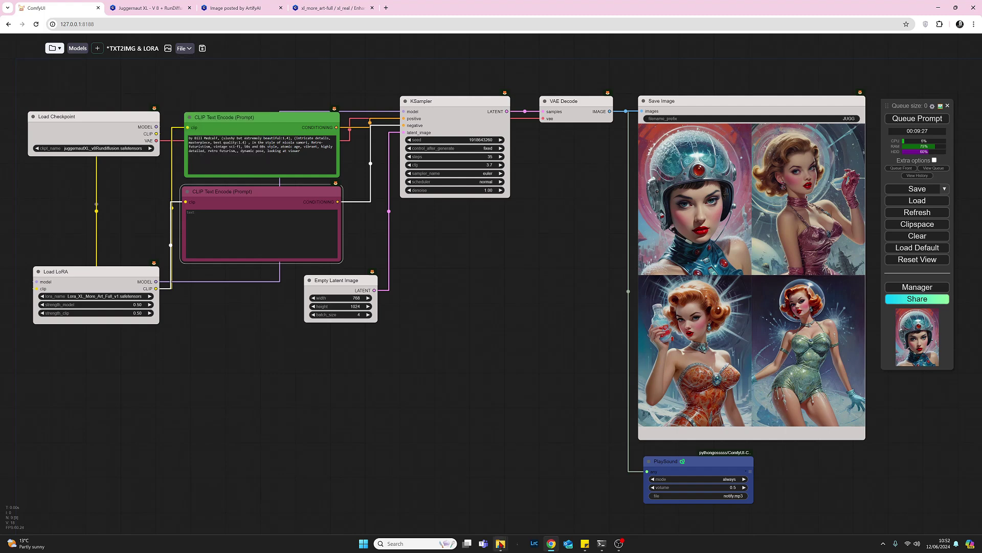
# Bring up the output folder and open JUGG_00001_.png in the photo viewer
pyautogui.moveTo(498, 545)
pyautogui.click(488, 519)
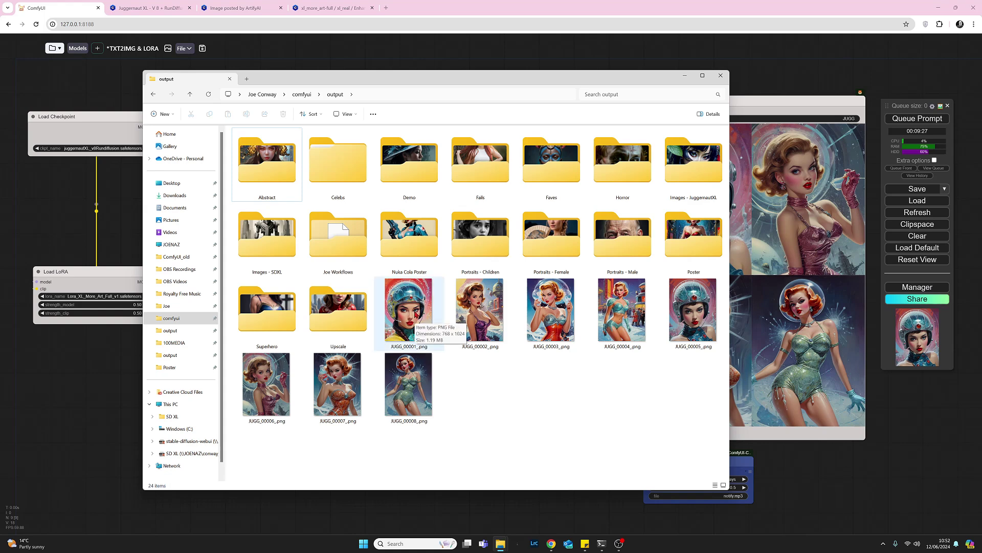
pyautogui.doubleClick(416, 314)
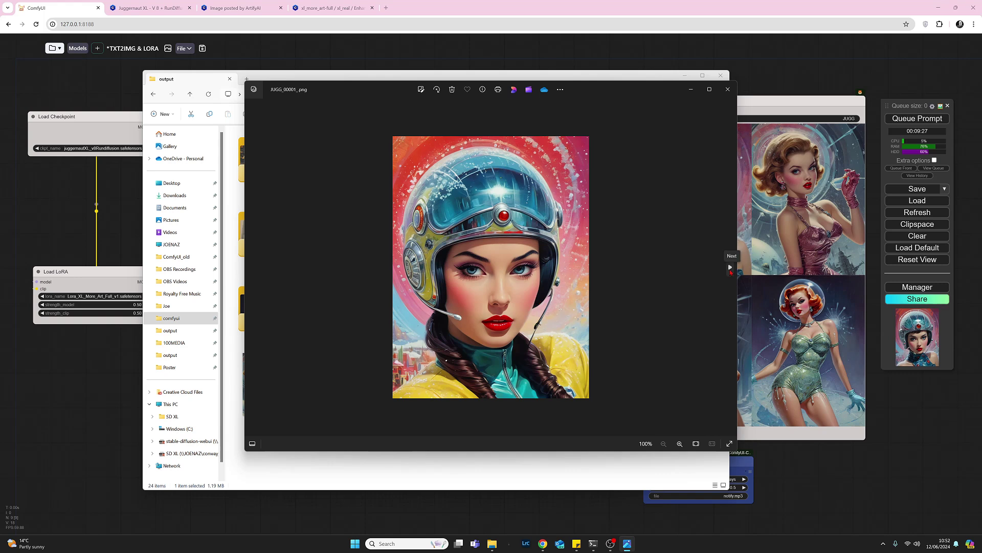
# Page through the images from JUGG_00002 to JUGG_00008_.png
pyautogui.click(730, 267)
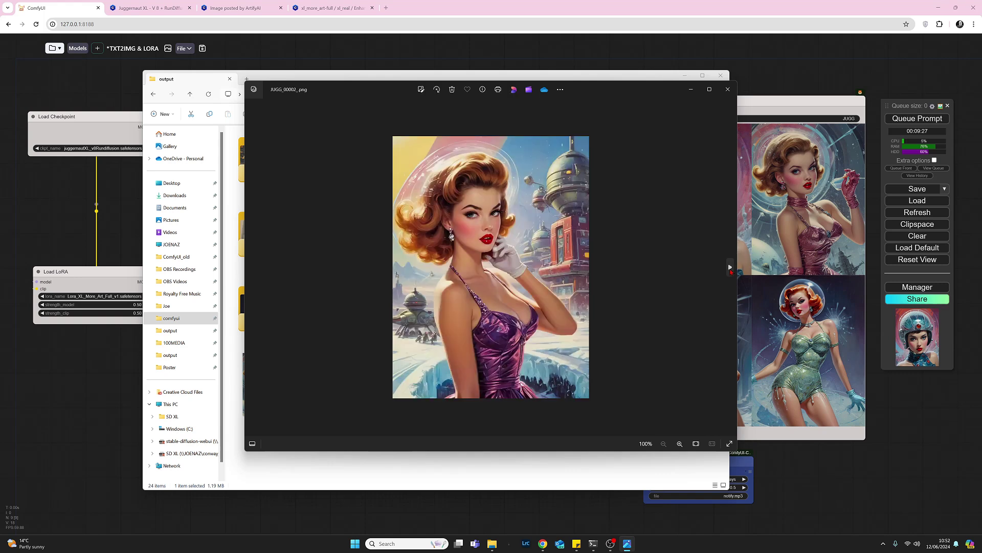
pyautogui.click(730, 268)
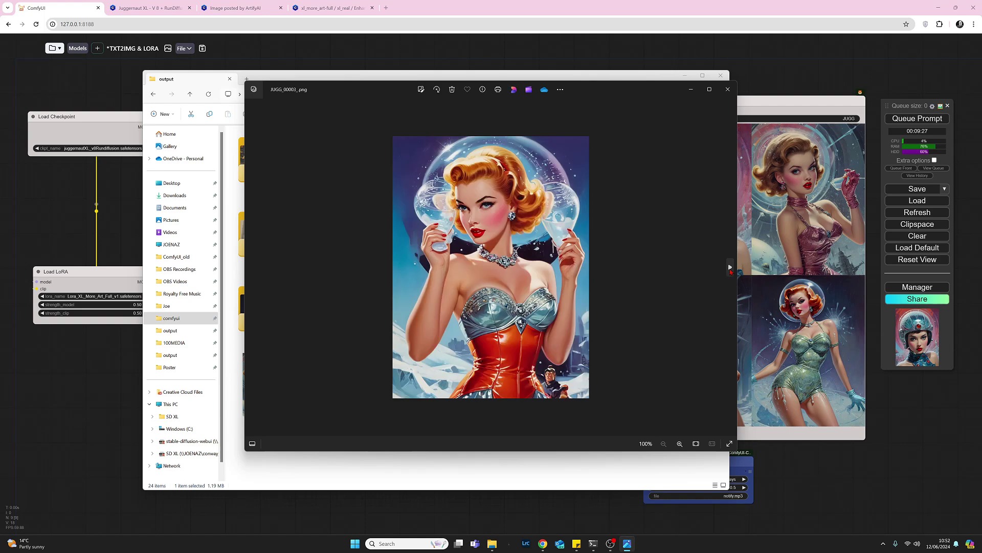
pyautogui.click(730, 267)
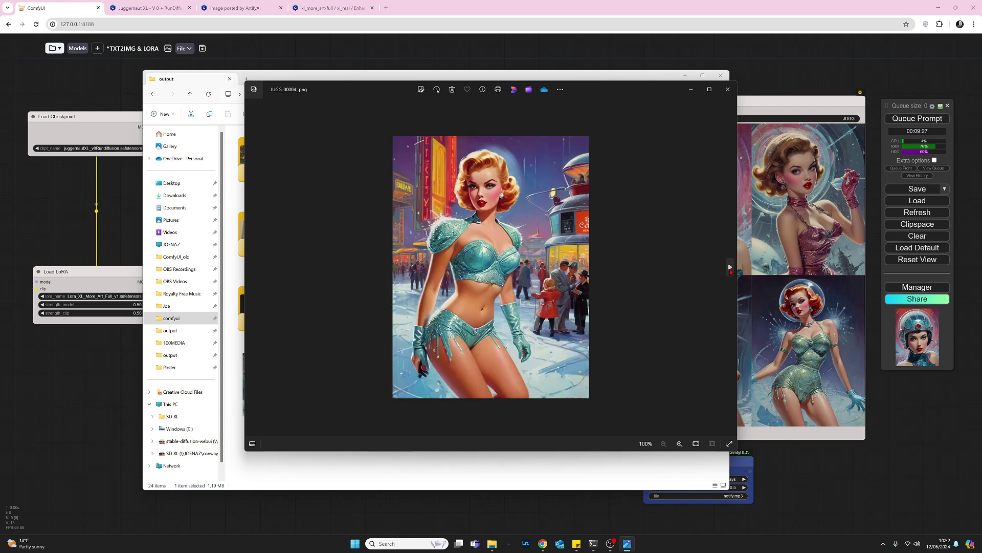
pyautogui.click(730, 267)
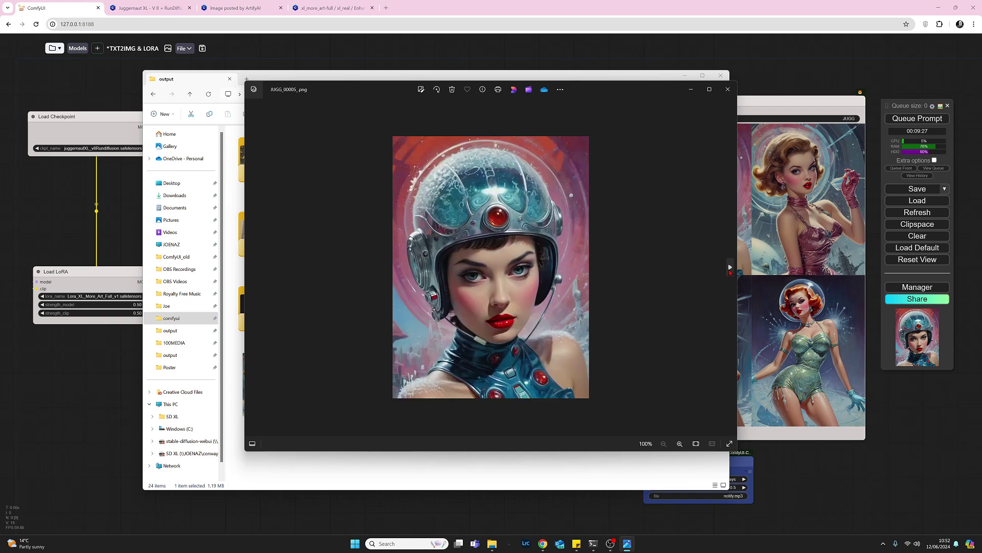
pyautogui.click(730, 267)
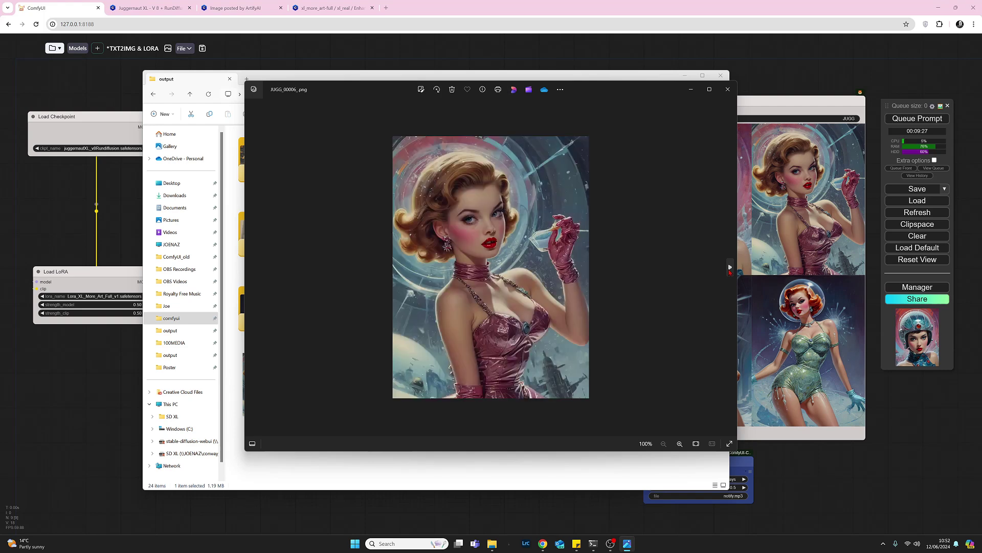
pyautogui.click(730, 267)
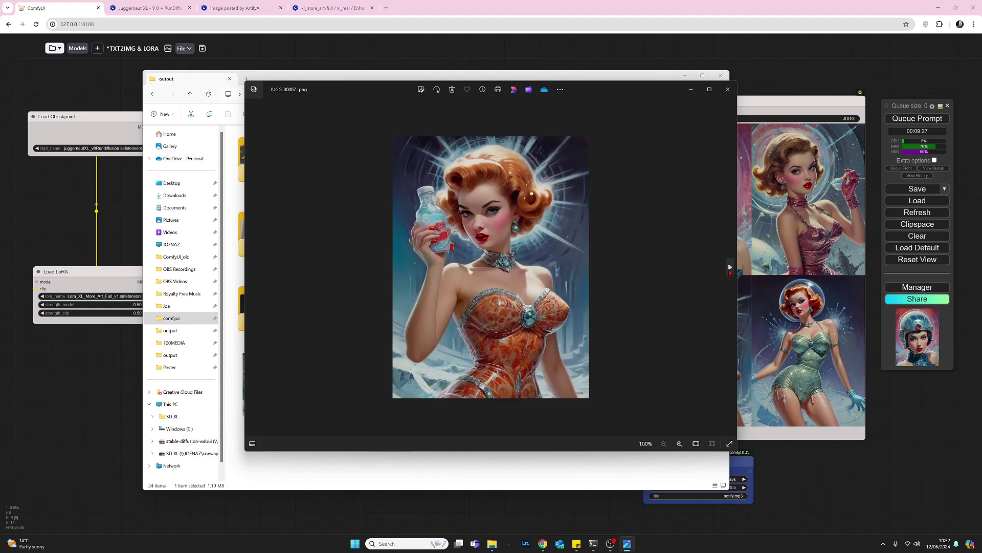
pyautogui.click(730, 267)
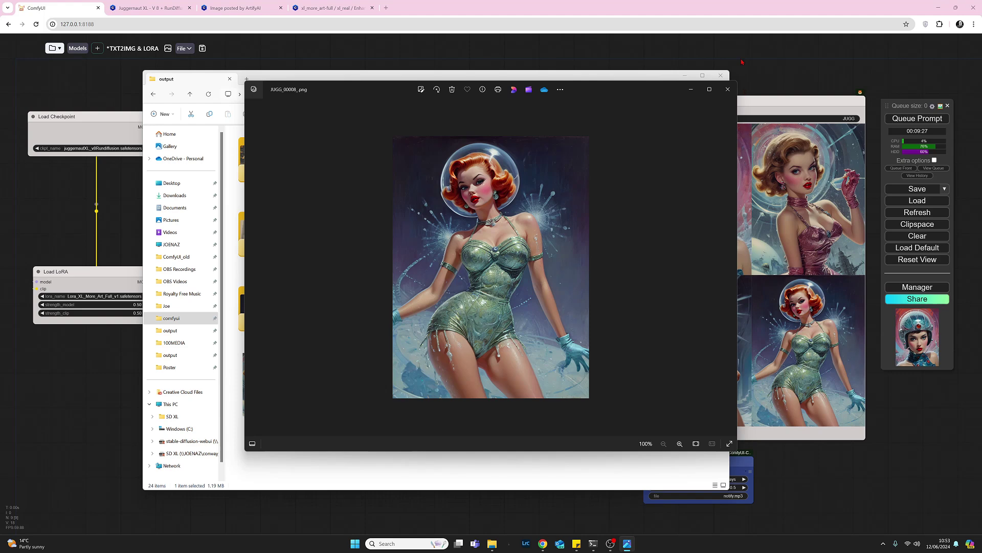
# Close the photo viewer and minimize the output folder window
pyautogui.click(728, 89)
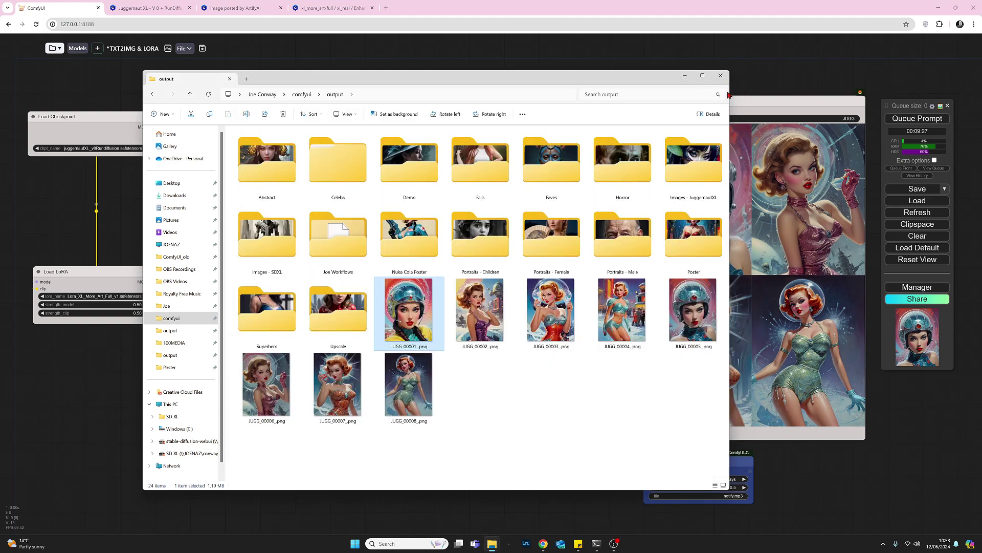
pyautogui.click(685, 77)
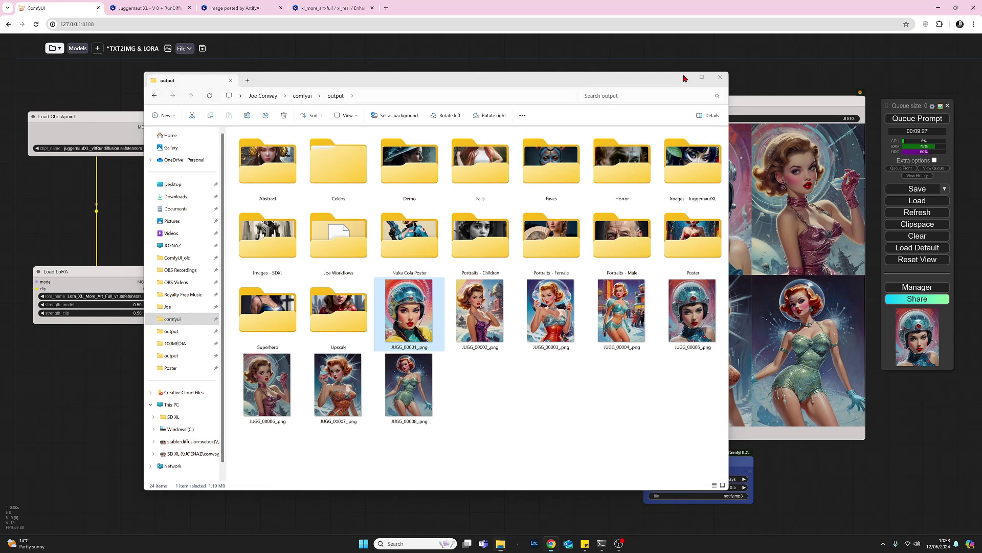
pyautogui.click(685, 78)
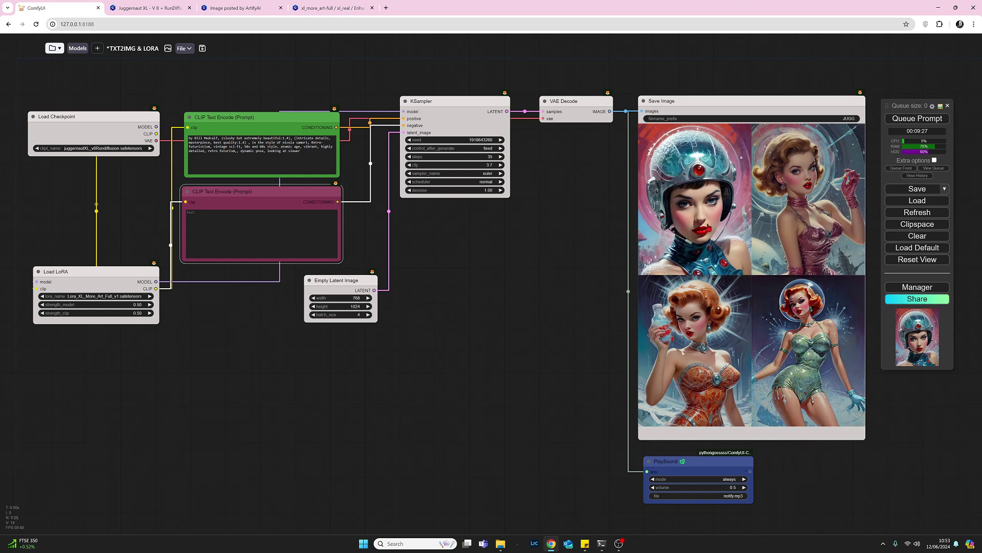
# Type 'helmet, hat, headwear' into the empty negative CLIP Text Encode box
pyautogui.click(235, 221)
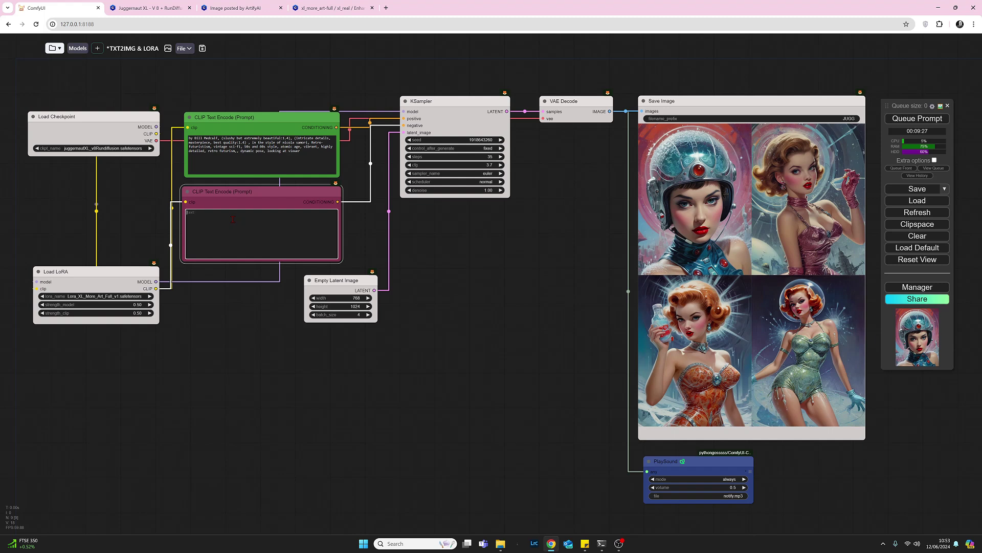
pyautogui.write('helmet')
pyautogui.write(', hat, headware')
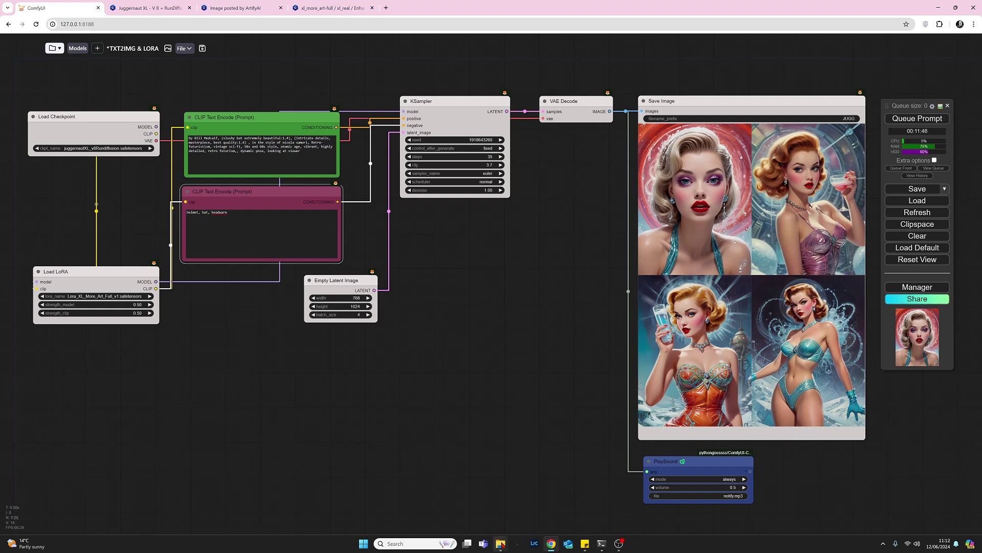
# Open JUGG_00009_.png from the output folder and page through to JUGG_00012_.png
pyautogui.moveTo(502, 544)
pyautogui.click(477, 502)
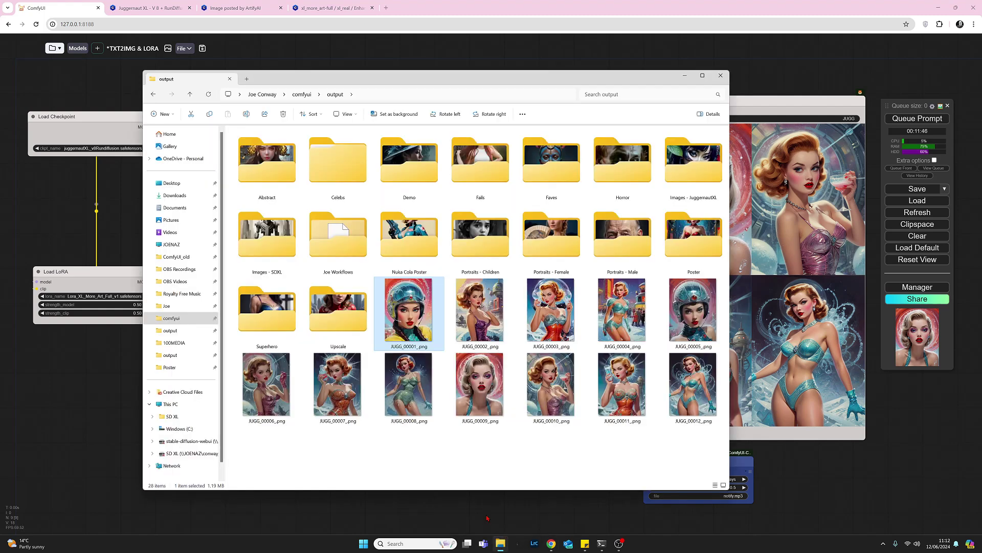
pyautogui.doubleClick(486, 389)
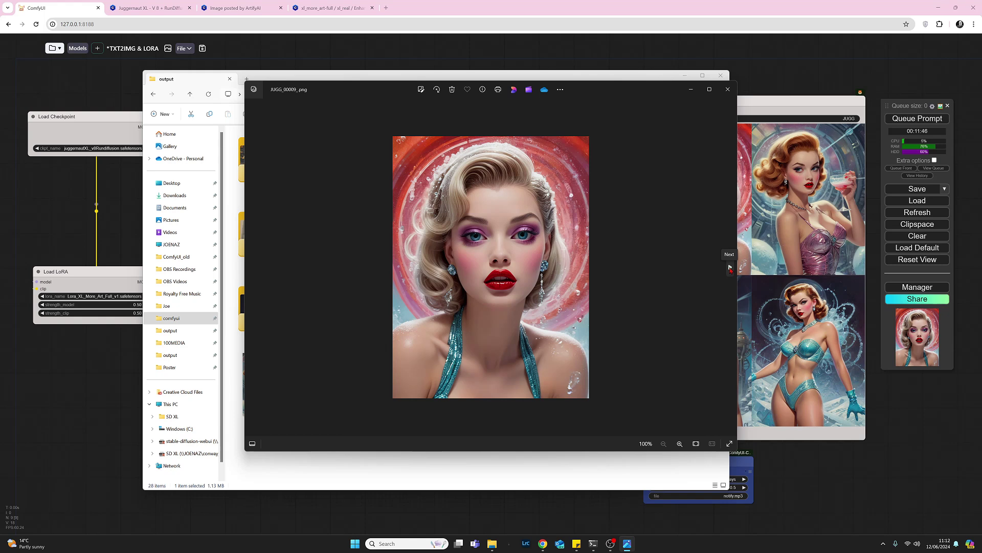
pyautogui.click(730, 267)
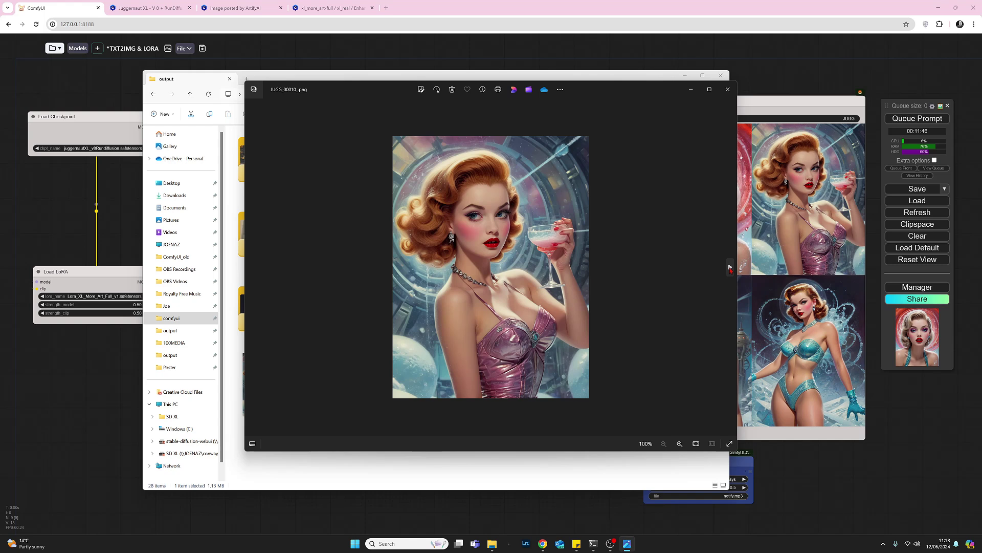
pyautogui.click(731, 267)
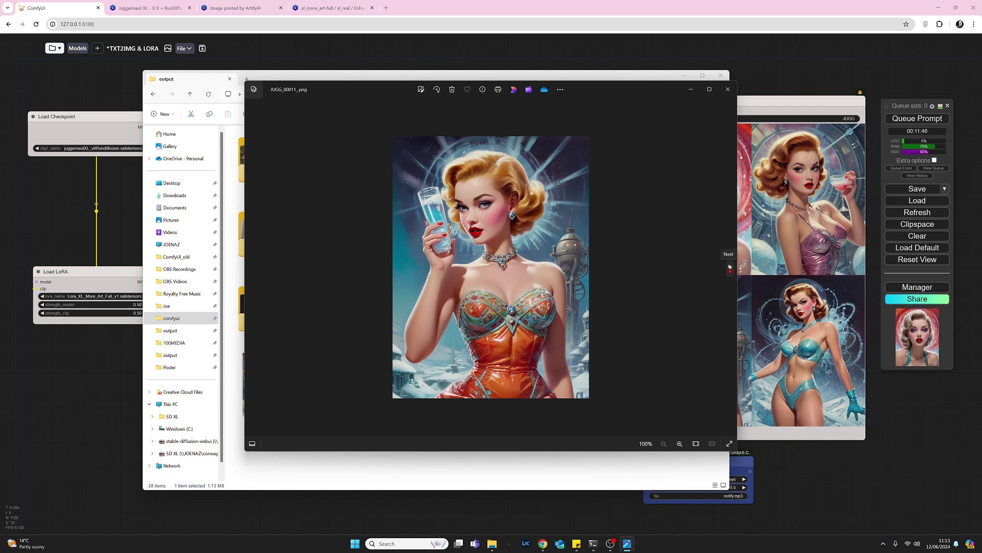
pyautogui.click(730, 267)
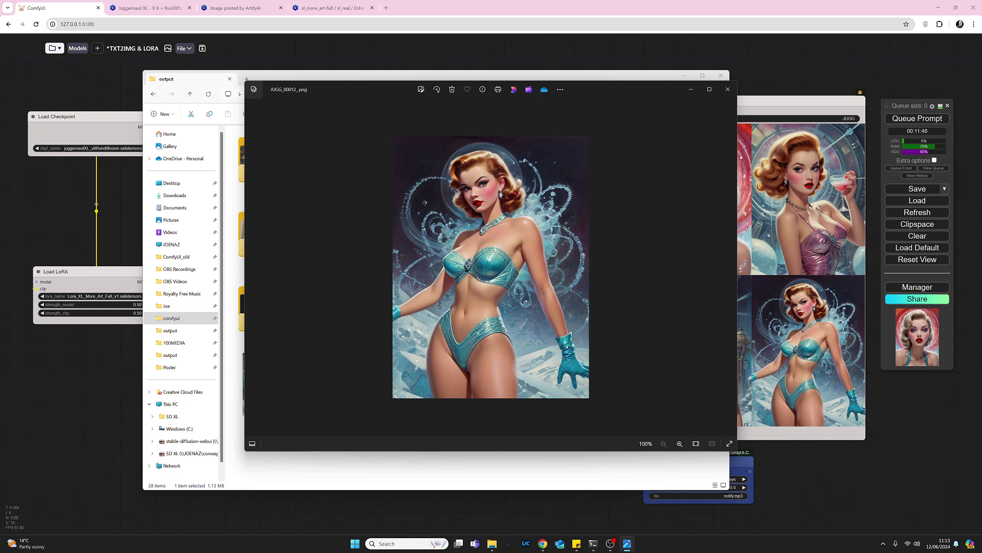
# Close the Photos viewer and minimize File Explorer
pyautogui.click(731, 94)
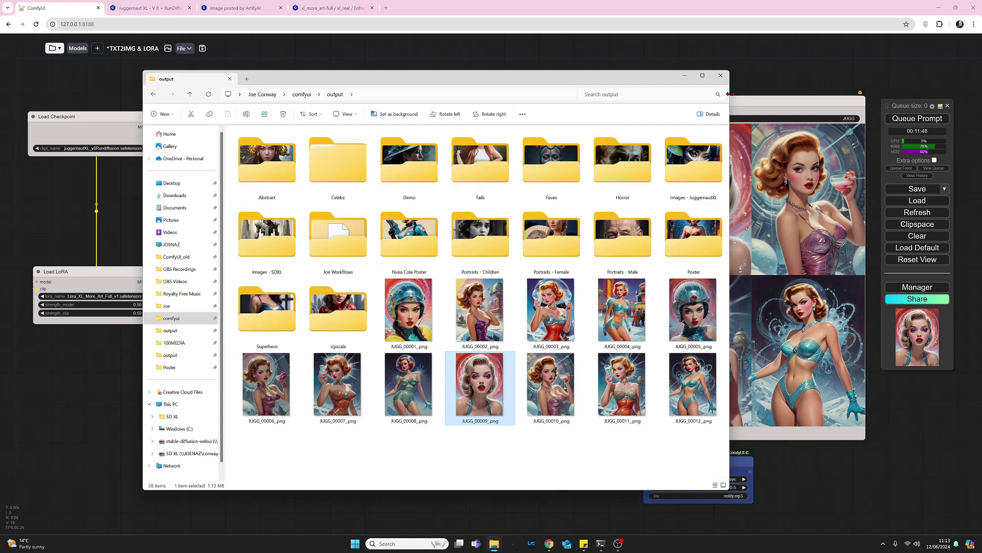
pyautogui.click(686, 76)
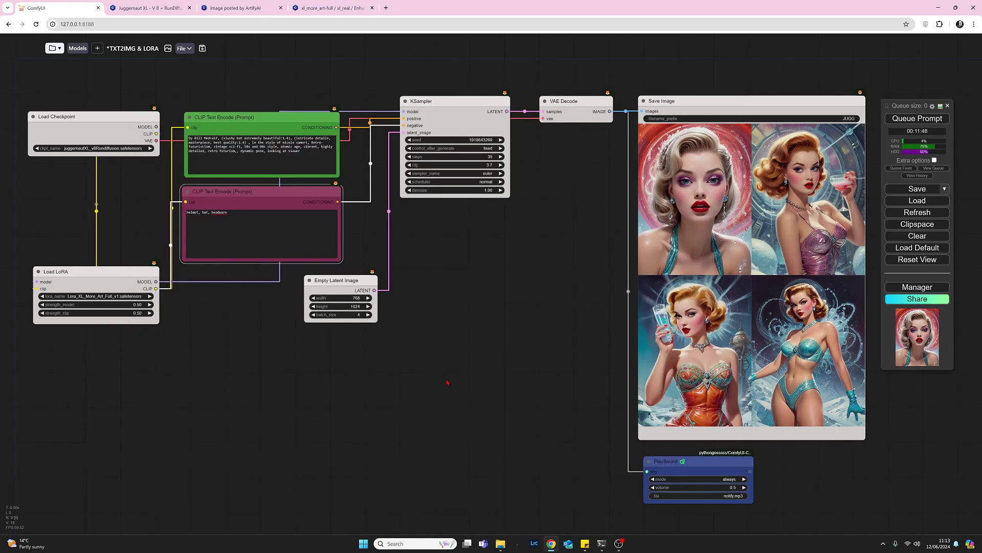